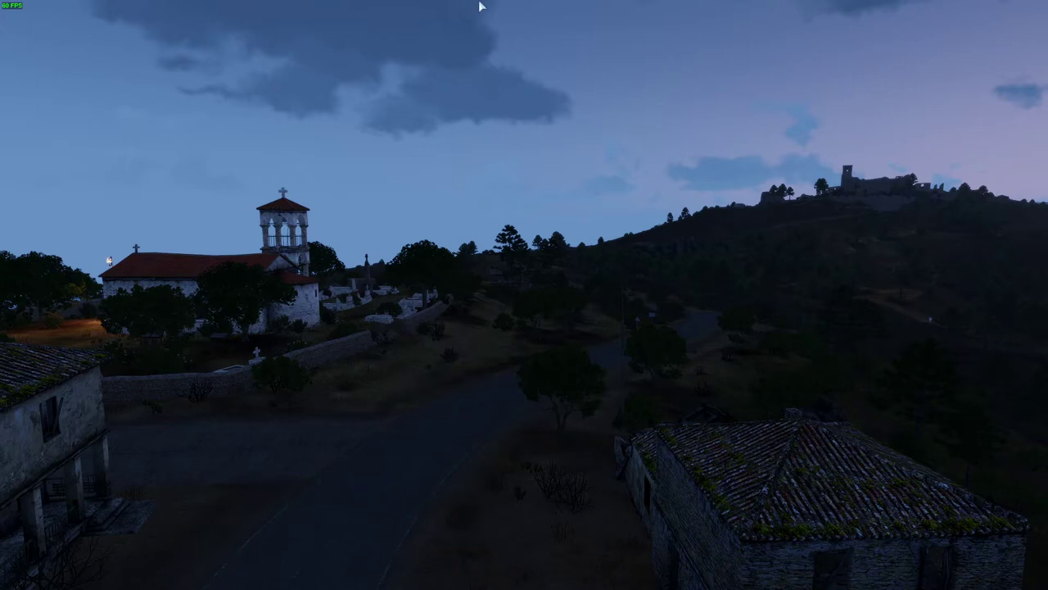
# Review the attributes of the Create Task module near the player unit, and leave them without saving
pyautogui.press('BackSpace')
pyautogui.moveTo(617, 154); pyautogui.dragTo(488, 468, button='right')
pyautogui.press('w')
pyautogui.press('s')
pyautogui.press('q')
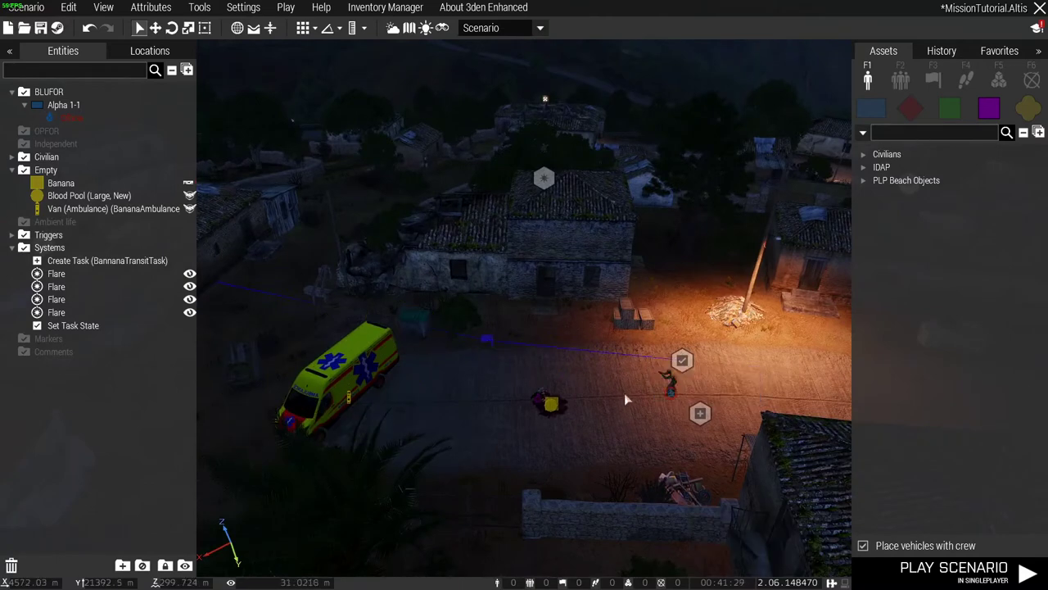
pyautogui.press('a')
pyautogui.press('d')
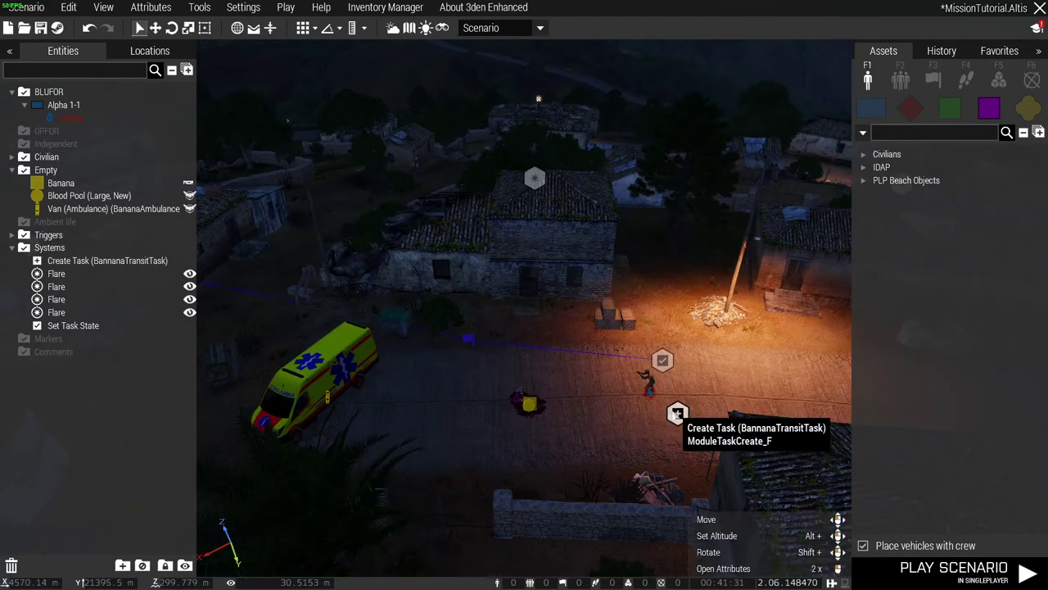
pyautogui.doubleClick(676, 413)
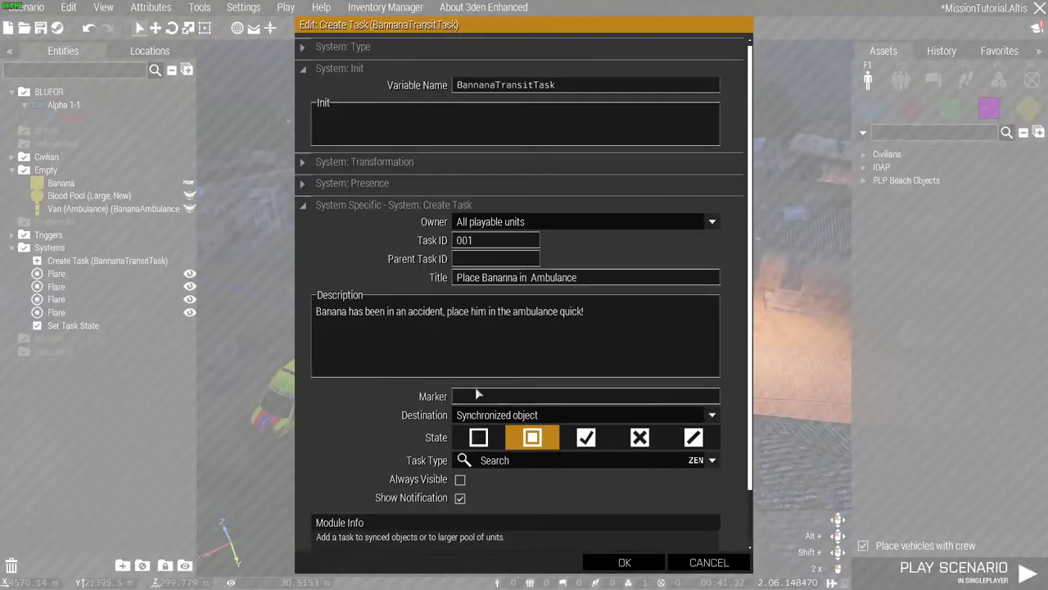
pyautogui.click(721, 567)
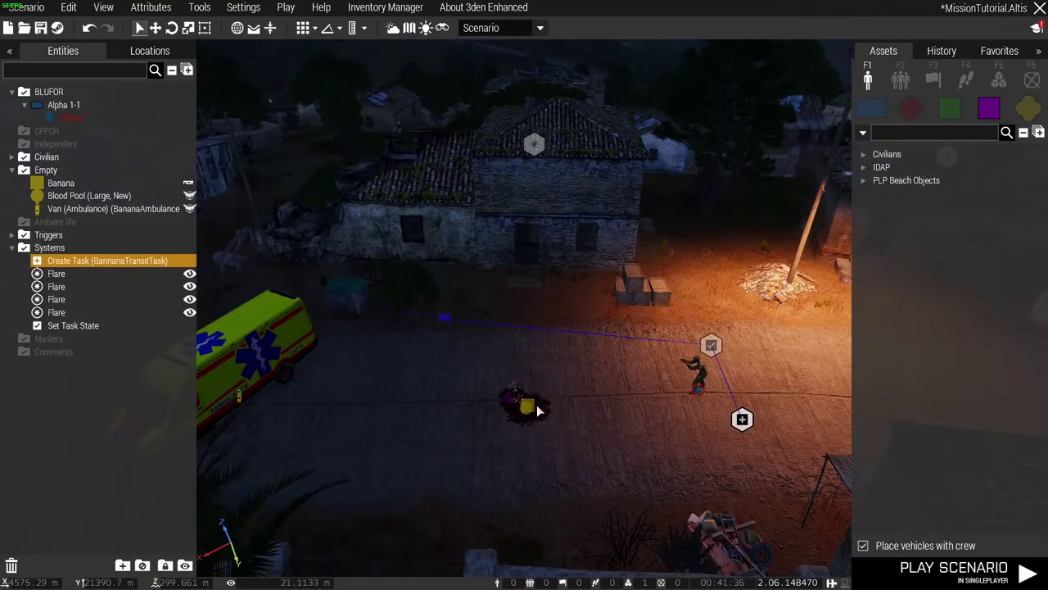
# Examine the ambulance, the Create Task module and the flare modules placed around the street
pyautogui.moveTo(529, 491); pyautogui.dragTo(401, 467, button='right')
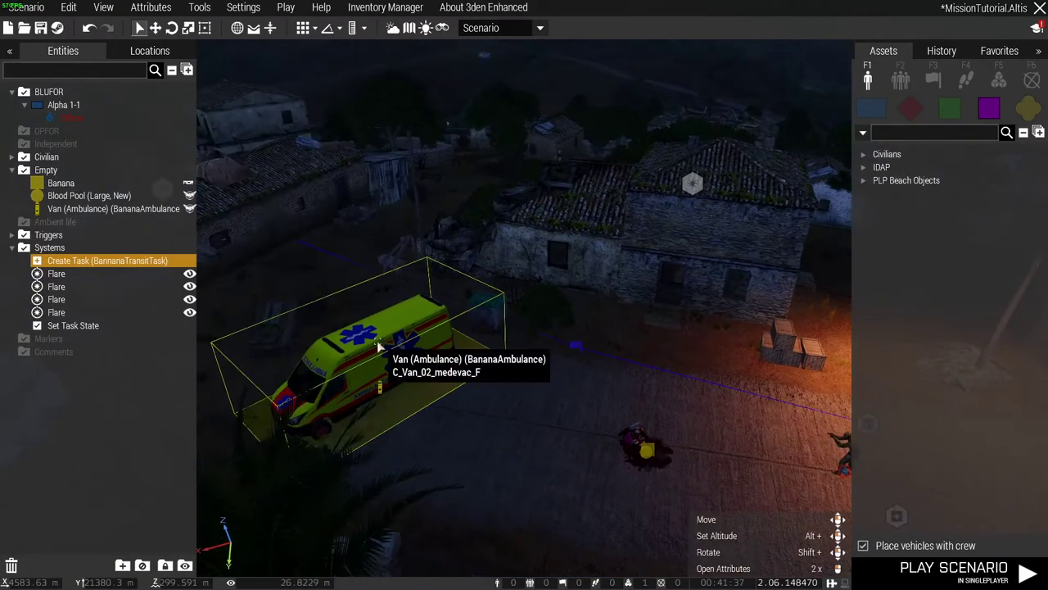
pyautogui.click(377, 344)
pyautogui.scroll(-5, 506, 505)
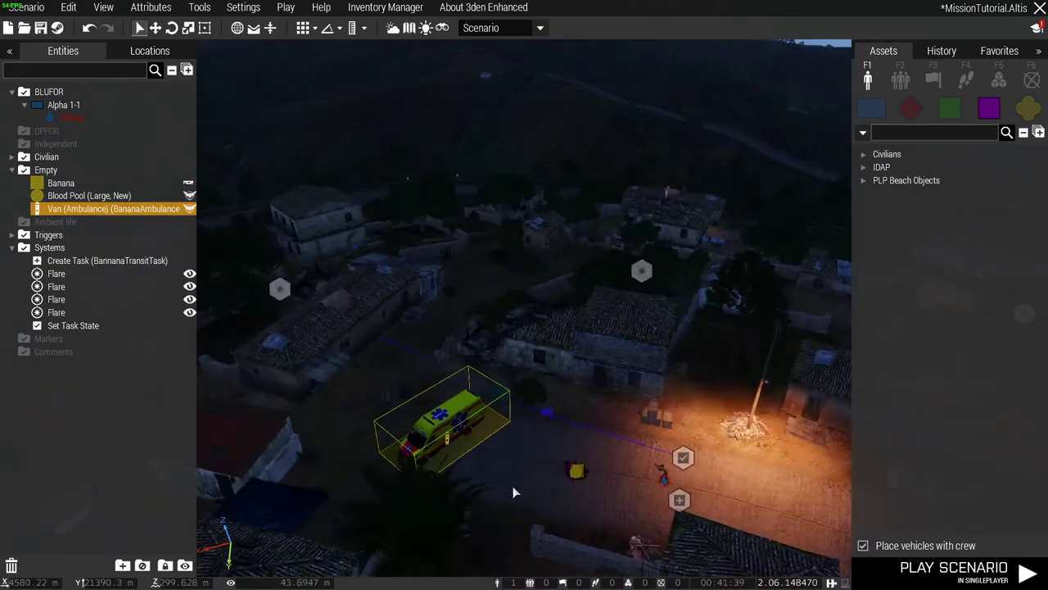
pyautogui.click(680, 510)
pyautogui.moveTo(680, 514); pyautogui.dragTo(628, 516, button='right')
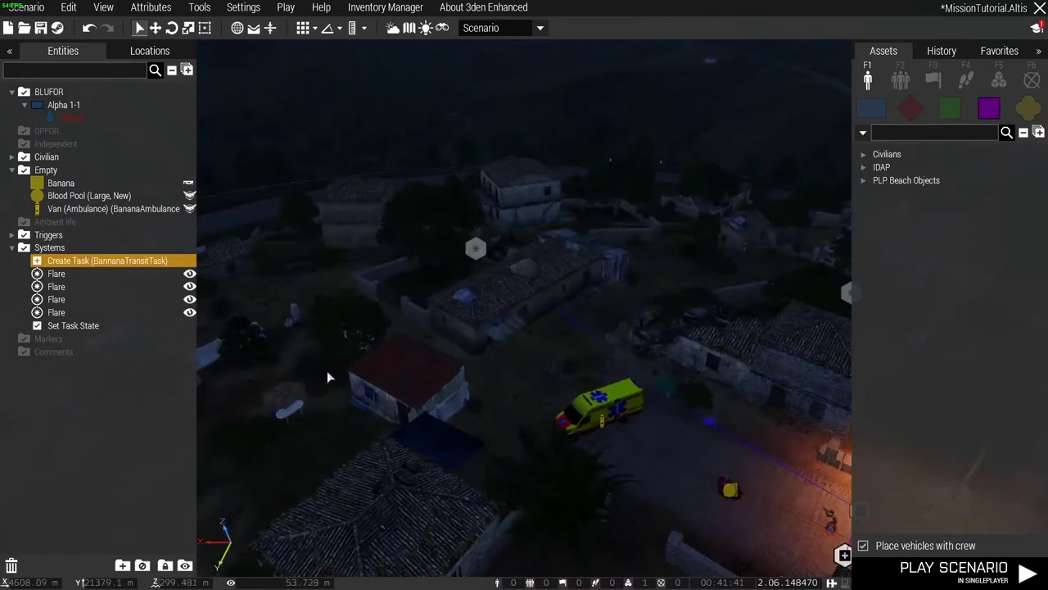
pyautogui.click(477, 250)
pyautogui.moveTo(477, 252); pyautogui.dragTo(566, 277, button='right')
pyautogui.click(472, 296)
pyautogui.moveTo(471, 296); pyautogui.dragTo(561, 311, button='right')
pyautogui.press('a')
pyautogui.press('z')
pyautogui.click(541, 271)
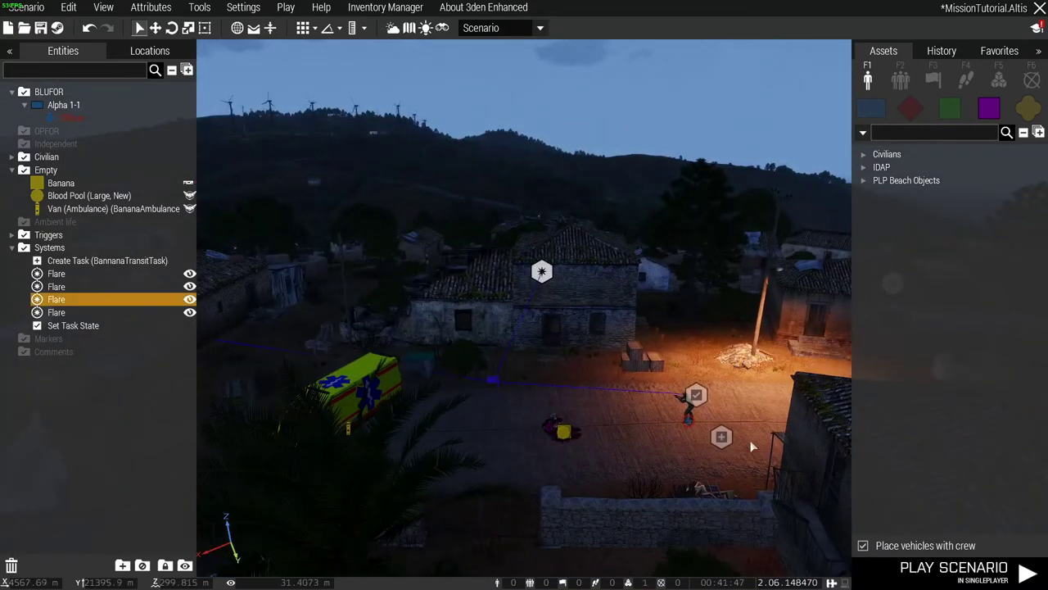
# Examine the trigger on the road and its sync link to the Set Task State module
pyautogui.click(720, 436)
pyautogui.click(696, 396)
pyautogui.click(638, 446)
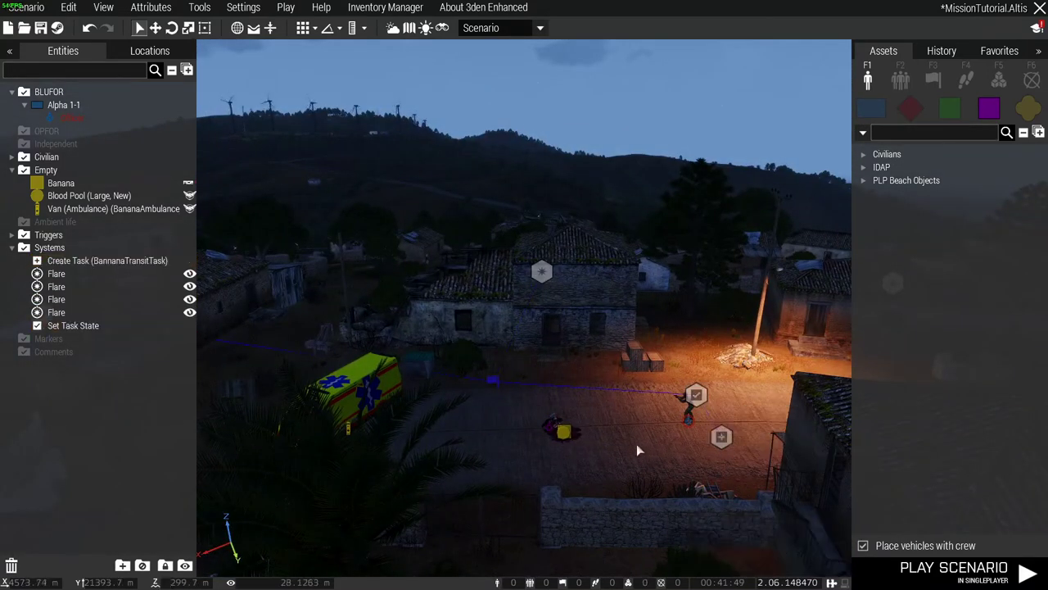
pyautogui.click(495, 380)
pyautogui.moveTo(495, 380); pyautogui.dragTo(508, 273, button='right')
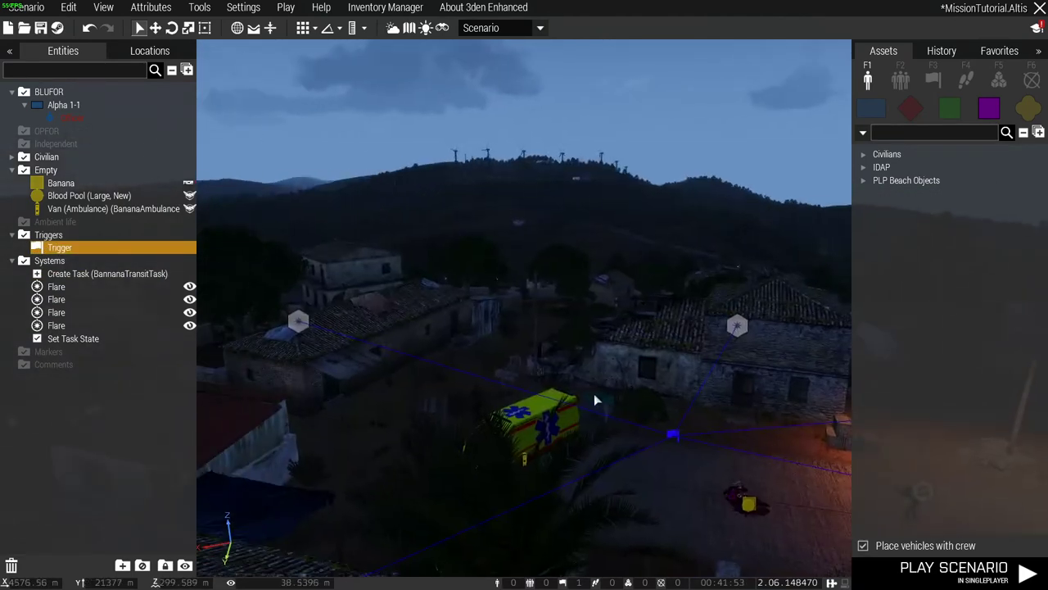
pyautogui.moveTo(596, 400)
pyautogui.mouseDown(button='right')
pyautogui.moveTo(601, 415)
pyautogui.moveTo(579, 408)
pyautogui.mouseUp(button='right')
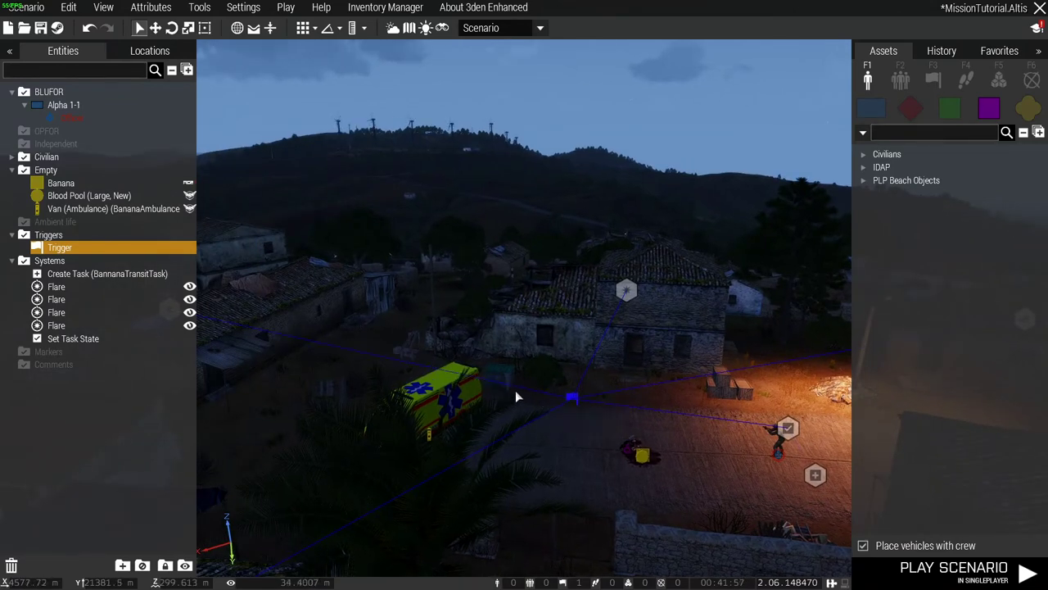
pyautogui.moveTo(515, 390); pyautogui.dragTo(532, 405, button='right')
pyautogui.press('w')
pyautogui.click(592, 365)
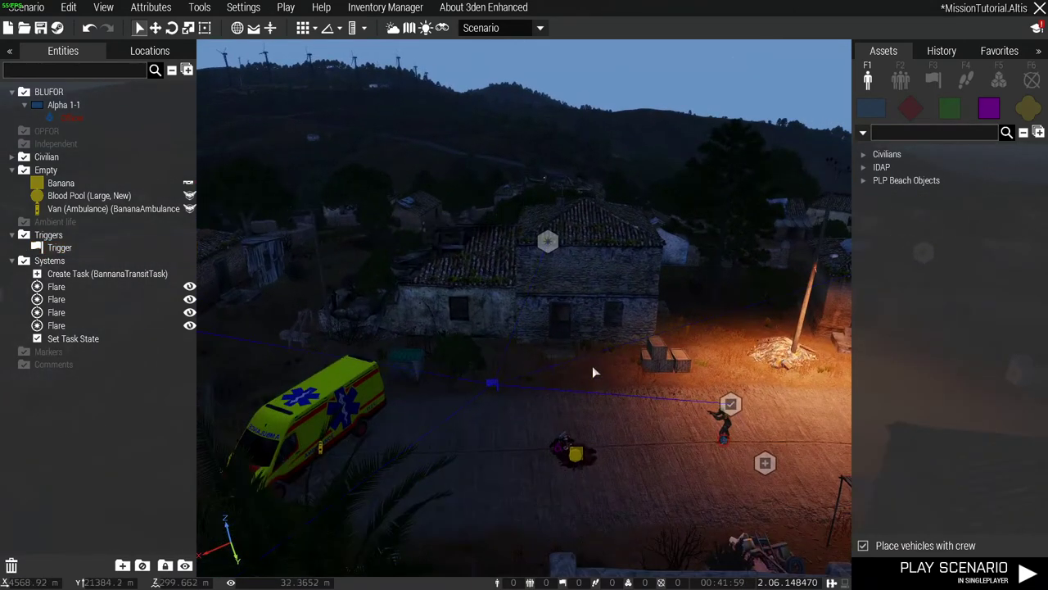
pyautogui.moveTo(594, 372); pyautogui.dragTo(606, 398, button='right')
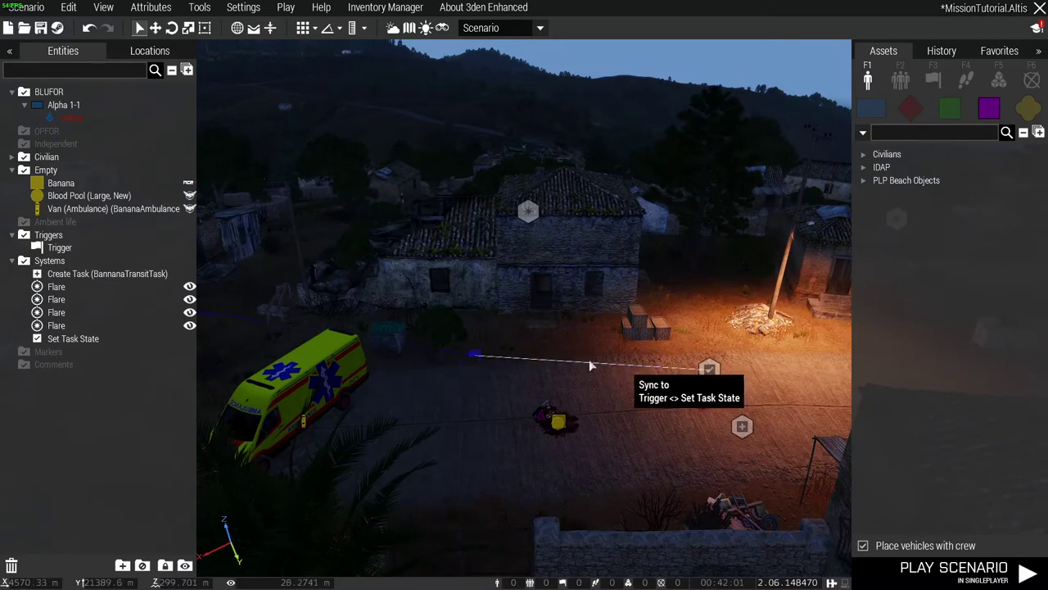
pyautogui.moveTo(487, 378); pyautogui.dragTo(481, 384, button='right')
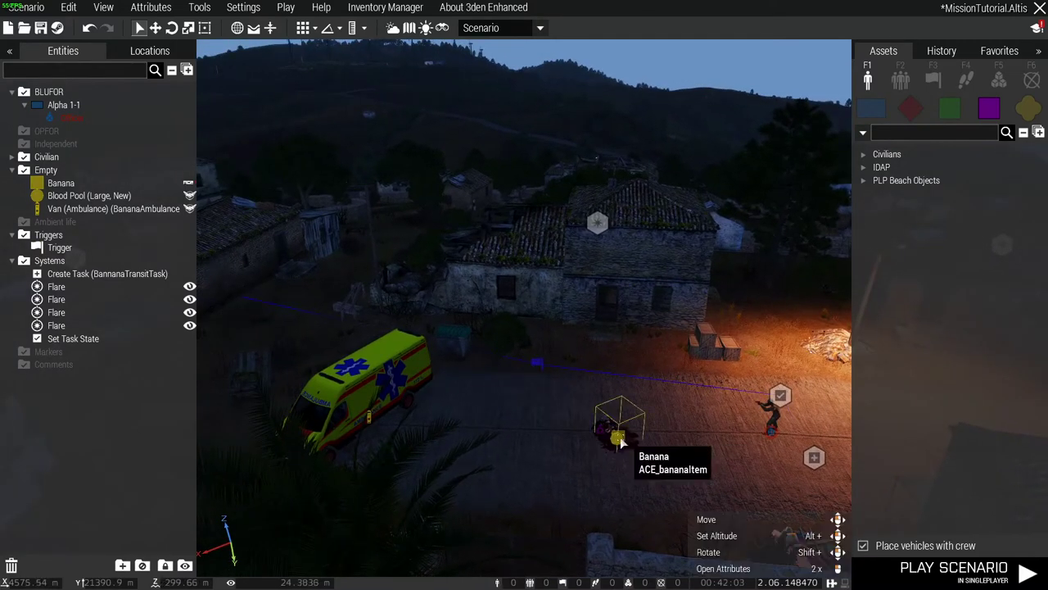
# Check the variable name in the ambulance's attributes, and leave them without saving
pyautogui.click(399, 387)
pyautogui.click(480, 432)
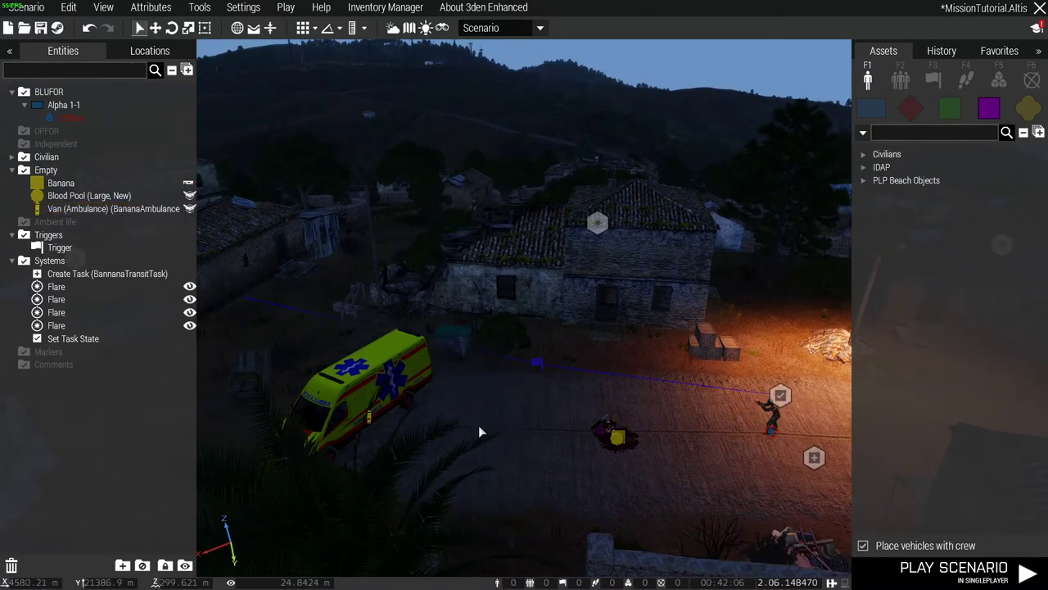
pyautogui.click(530, 370)
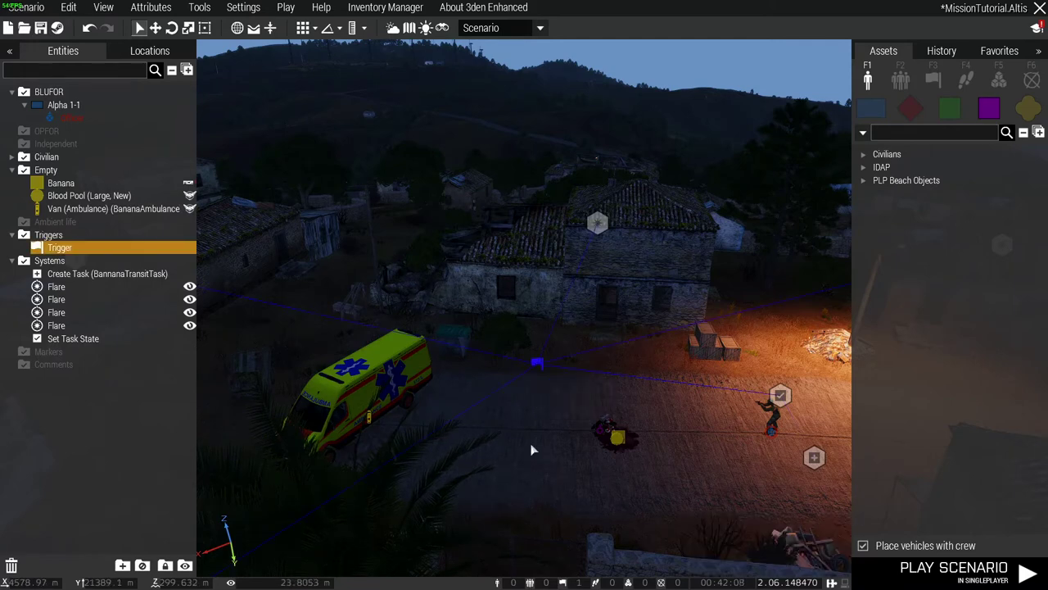
pyautogui.scroll(3, 492, 409)
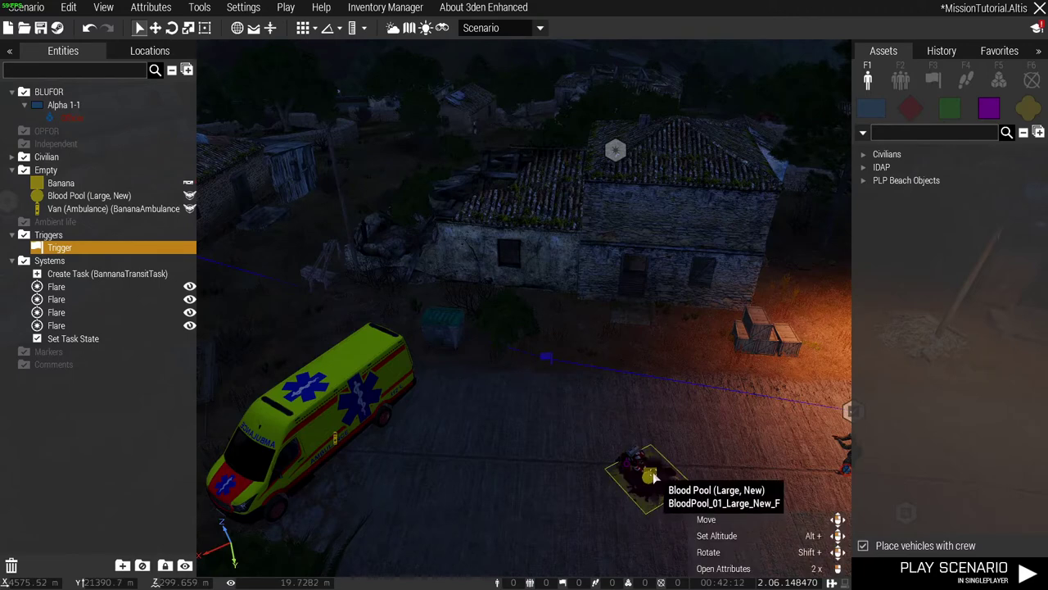
pyautogui.moveTo(567, 446); pyautogui.dragTo(576, 447, button='right')
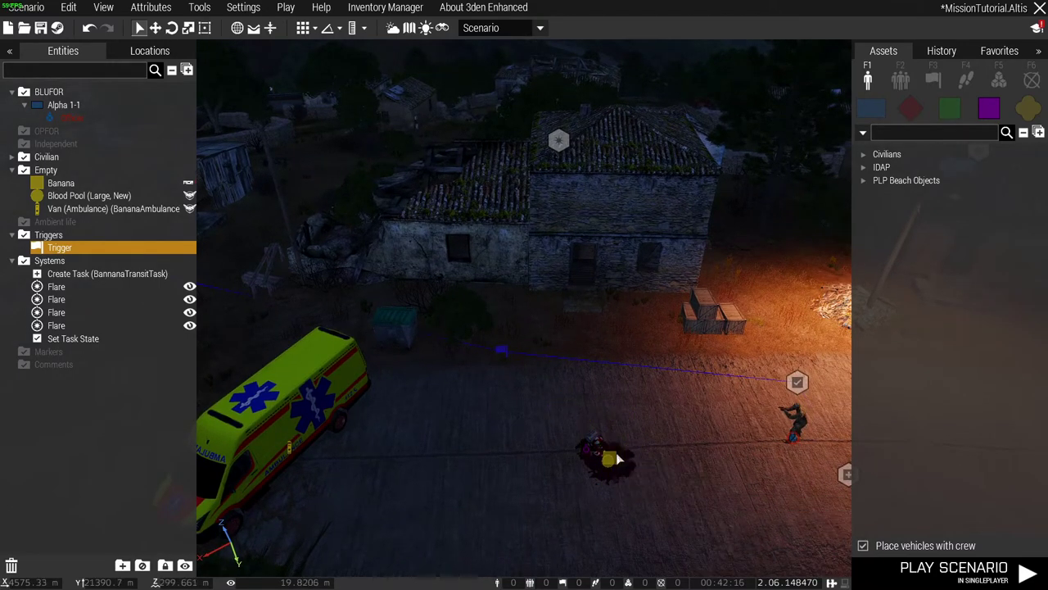
pyautogui.moveTo(612, 459); pyautogui.dragTo(578, 423, button='right')
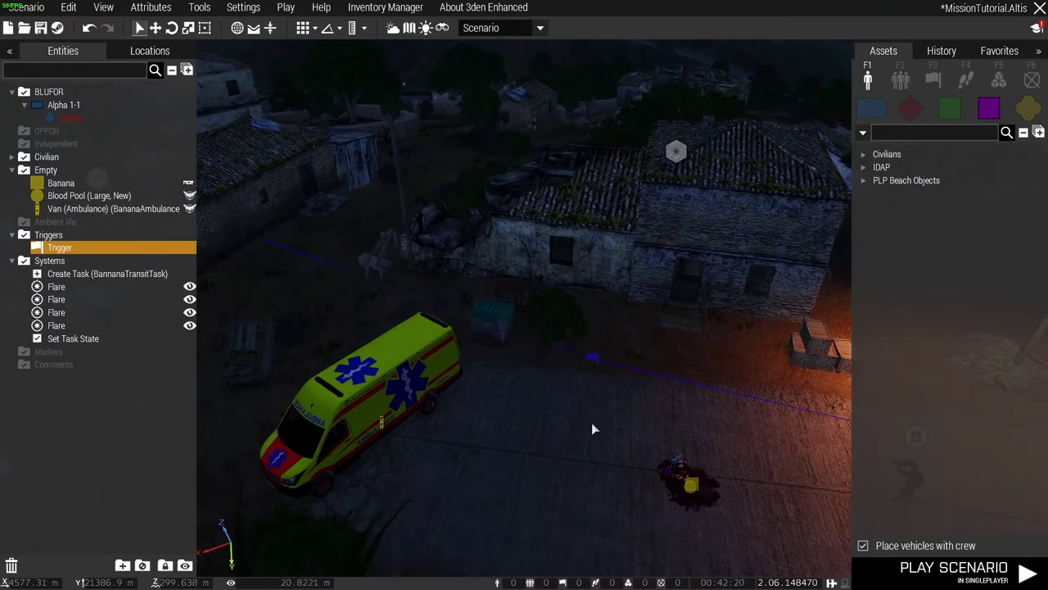
pyautogui.moveTo(558, 416); pyautogui.dragTo(532, 415, button='right')
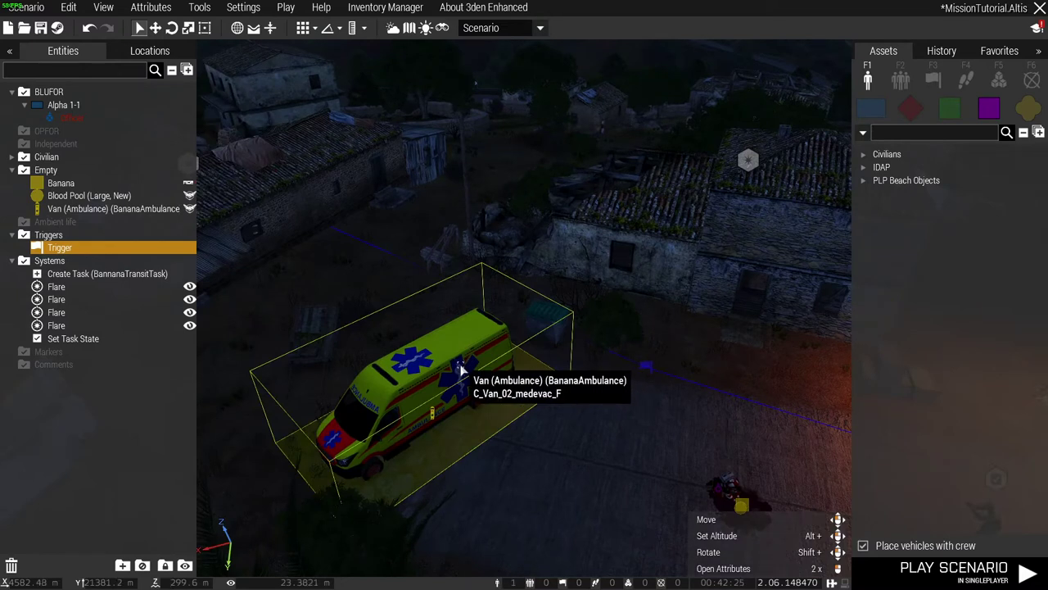
pyautogui.doubleClick(458, 352)
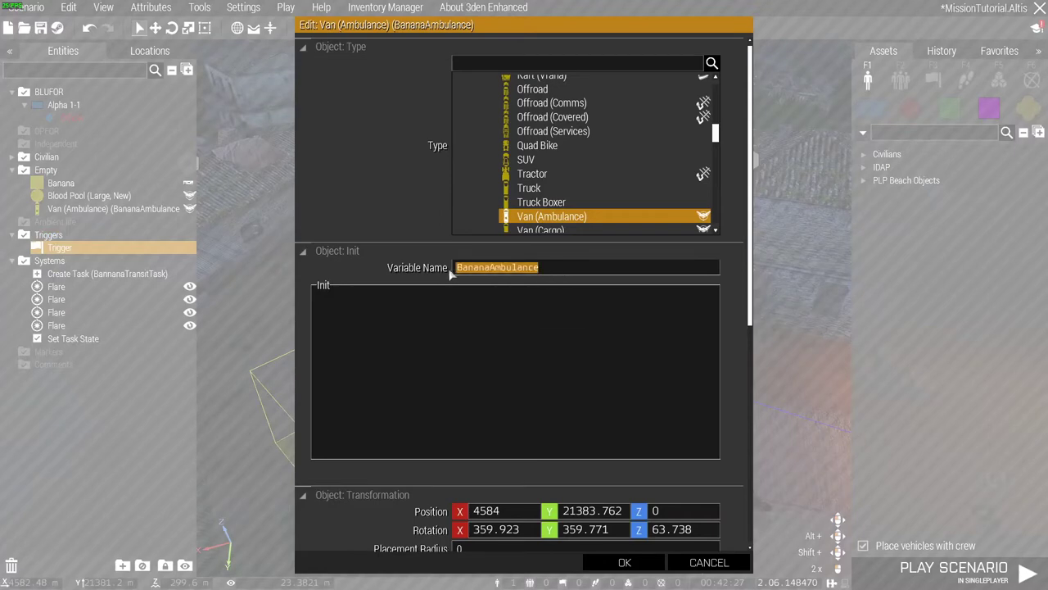
pyautogui.click(709, 568)
# Review the trigger's condition expression, highlighting its ACE_Banana, itemCargo and BananaAmbulance parts, and leave the attributes without saving
pyautogui.moveTo(606, 518); pyautogui.dragTo(549, 480, button='right')
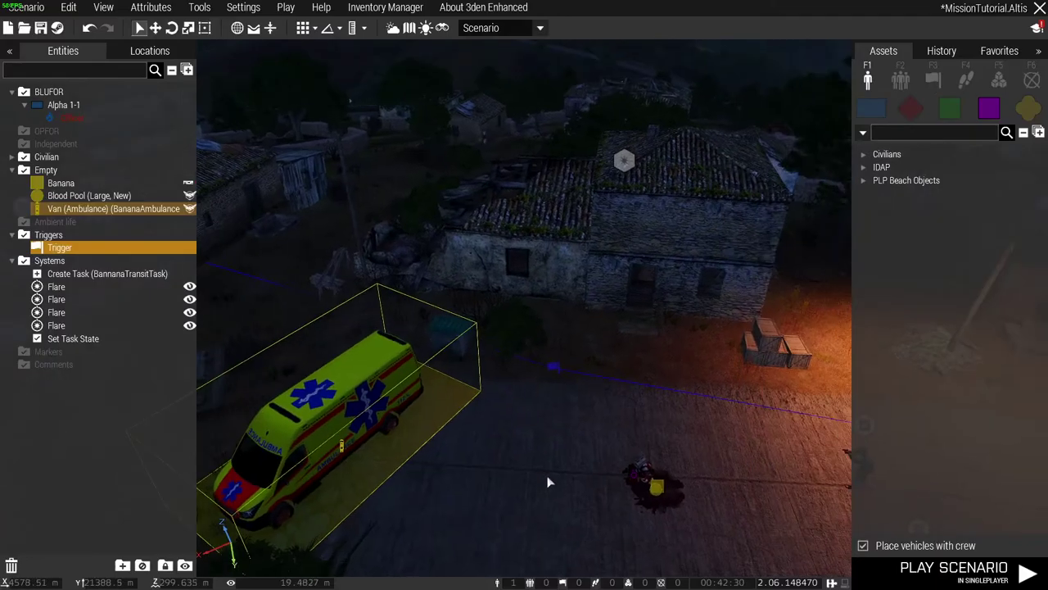
pyautogui.doubleClick(555, 368)
pyautogui.moveTo(593, 367); pyautogui.dragTo(350, 310)
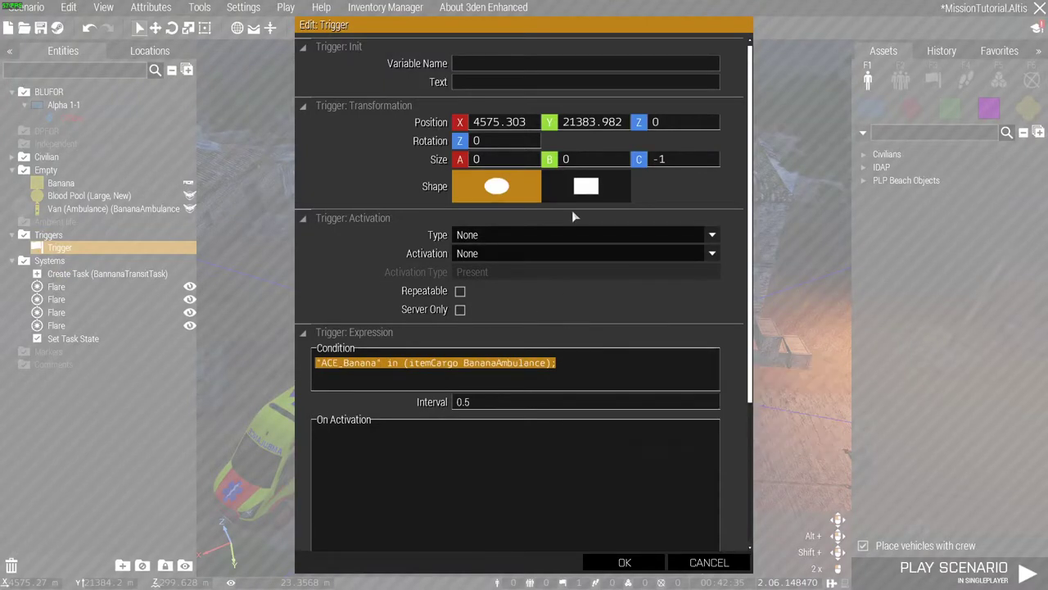
pyautogui.scroll(-4, 574, 215)
pyautogui.click(563, 177)
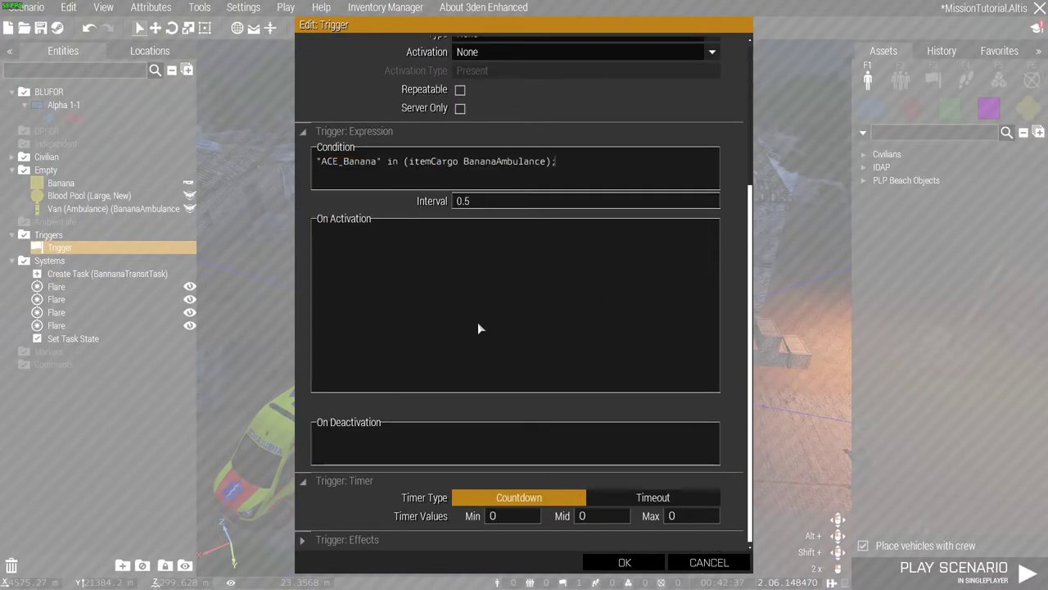
pyautogui.scroll(4, 479, 328)
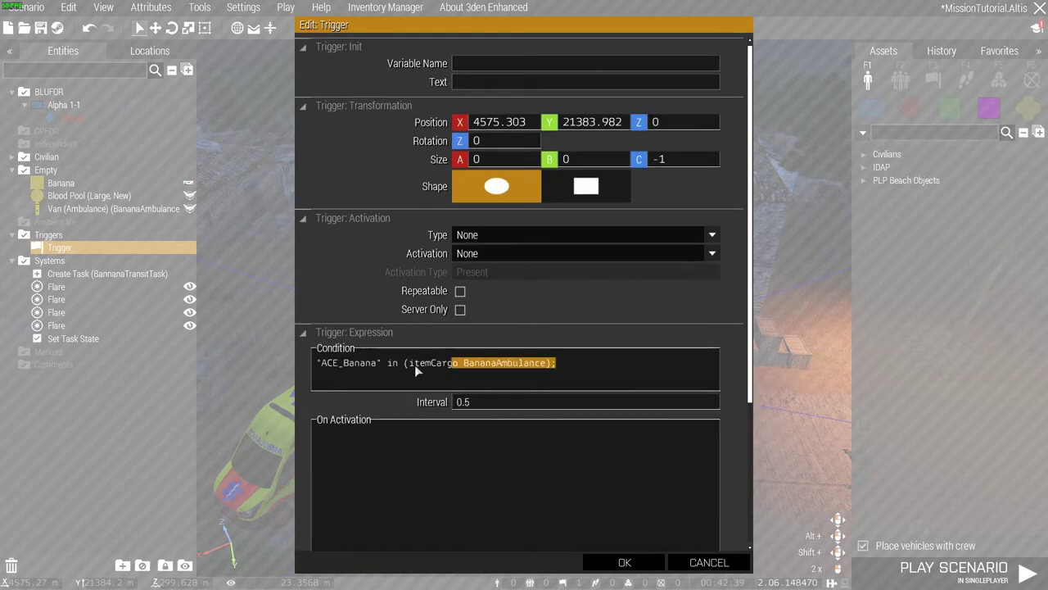
pyautogui.click(352, 367)
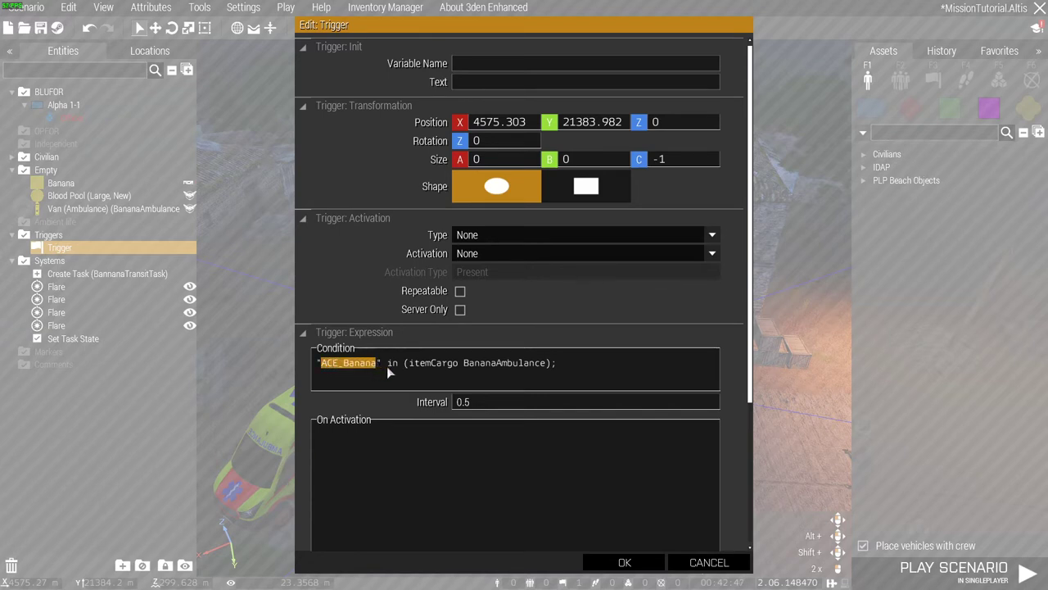
pyautogui.moveTo(379, 365); pyautogui.dragTo(332, 365)
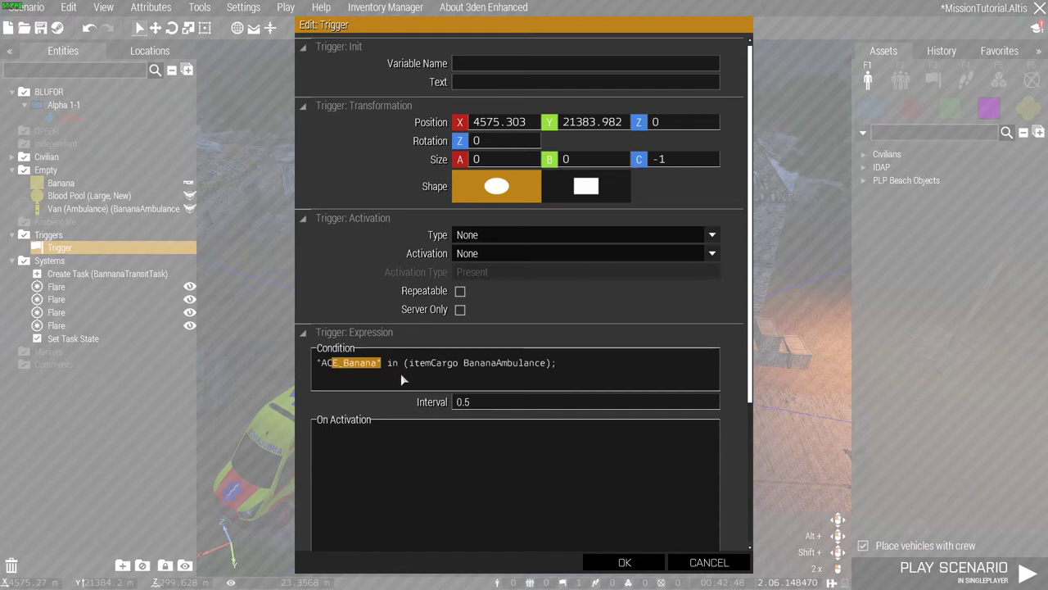
pyautogui.click(458, 362)
pyautogui.doubleClick(457, 362)
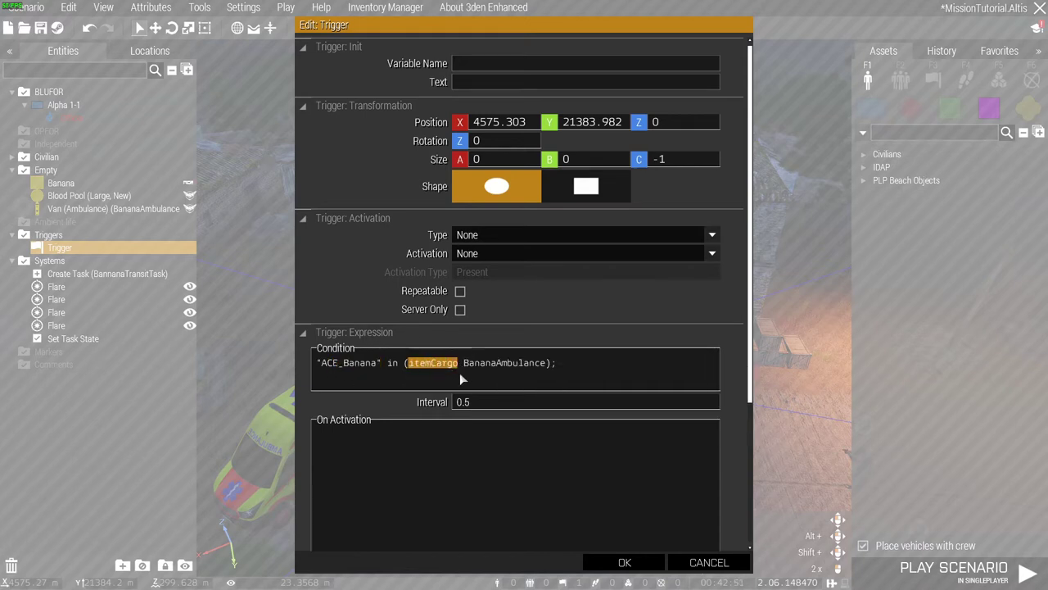
pyautogui.moveTo(461, 362); pyautogui.dragTo(543, 368)
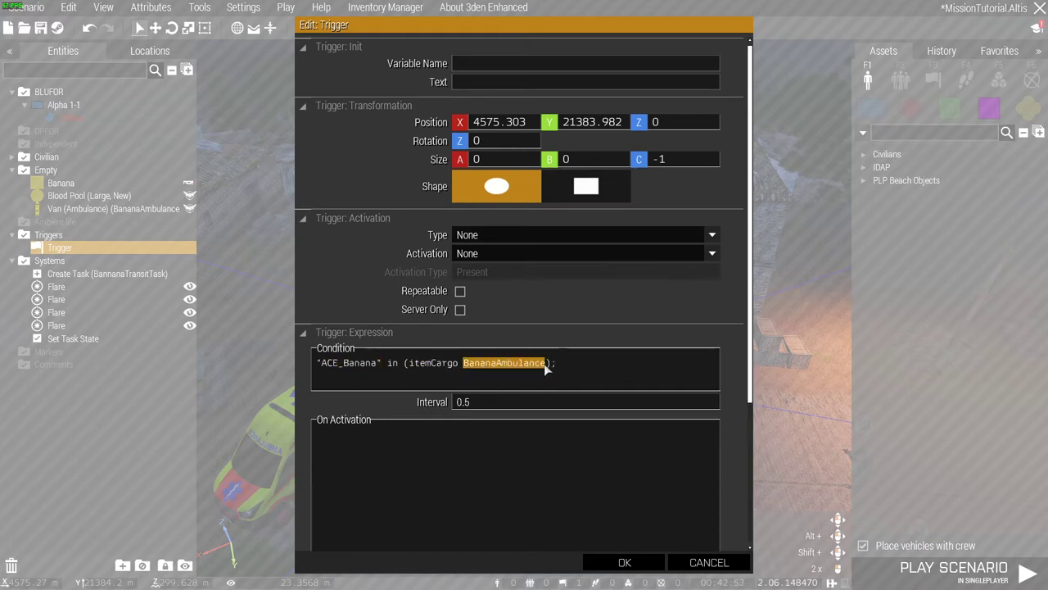
pyautogui.click(739, 569)
# Deselect the modules in the scene and start playing the scenario from the editor
pyautogui.click(625, 210)
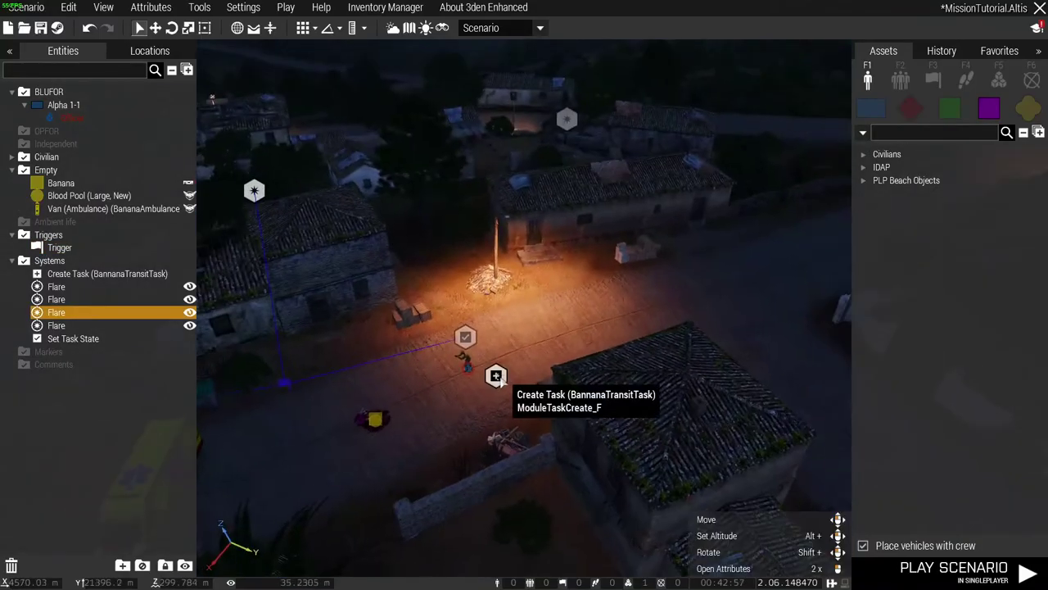
pyautogui.click(500, 377)
pyautogui.click(508, 441)
pyautogui.moveTo(537, 422); pyautogui.dragTo(491, 421, button='right')
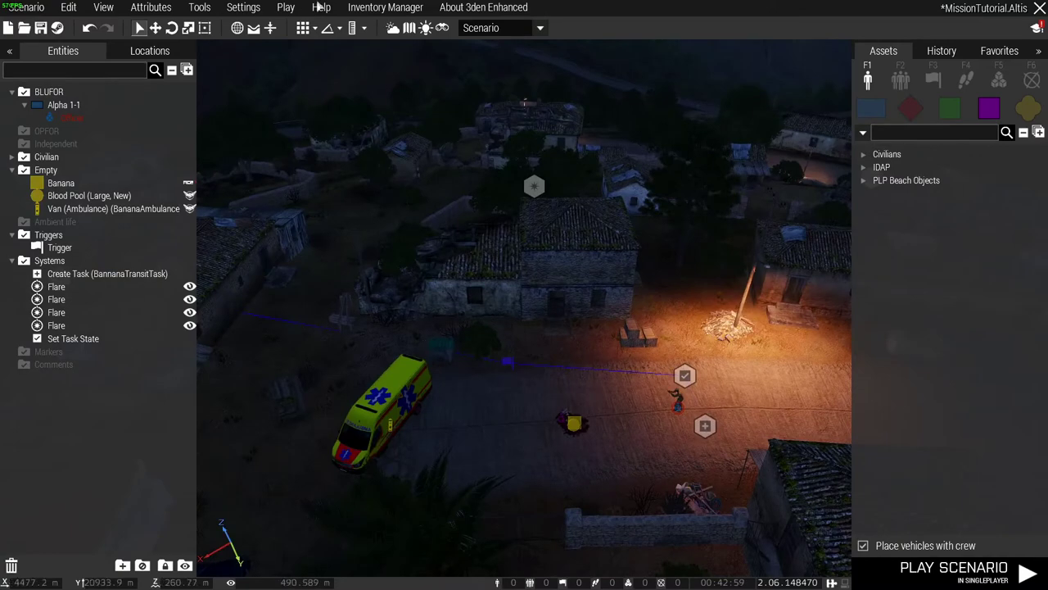
pyautogui.click(298, 8)
pyautogui.click(296, 28)
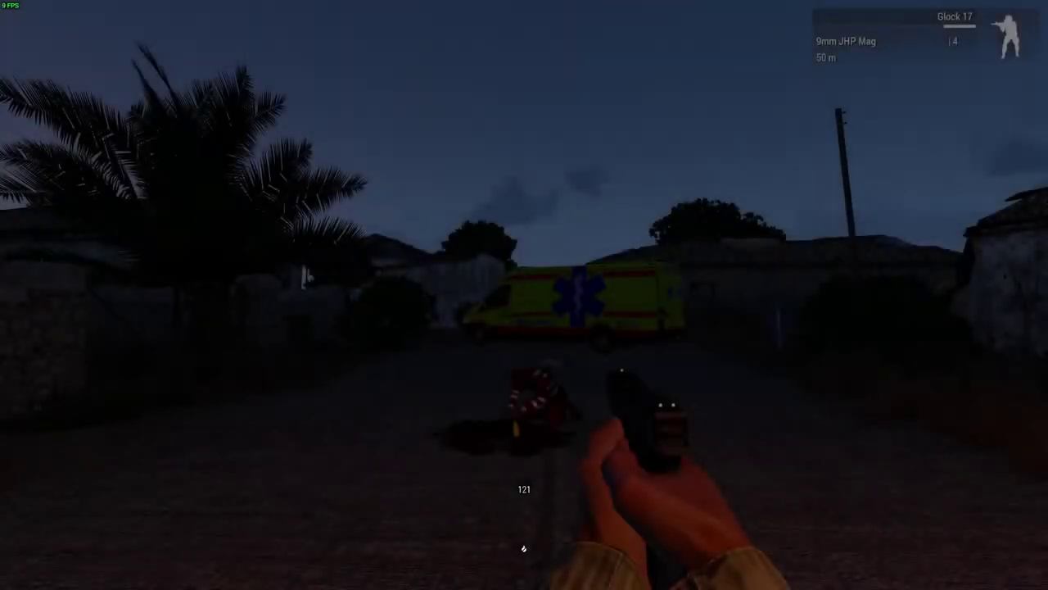
pyautogui.press('ctrl')
pyautogui.press('ctrl')
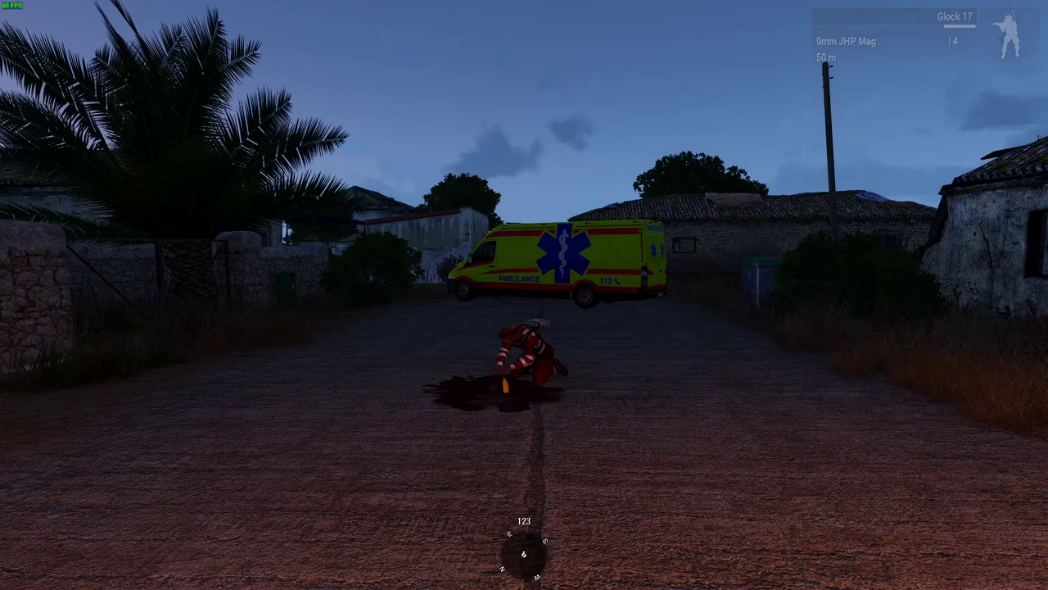
pyautogui.press('ctrl')
pyautogui.press('ctrl')
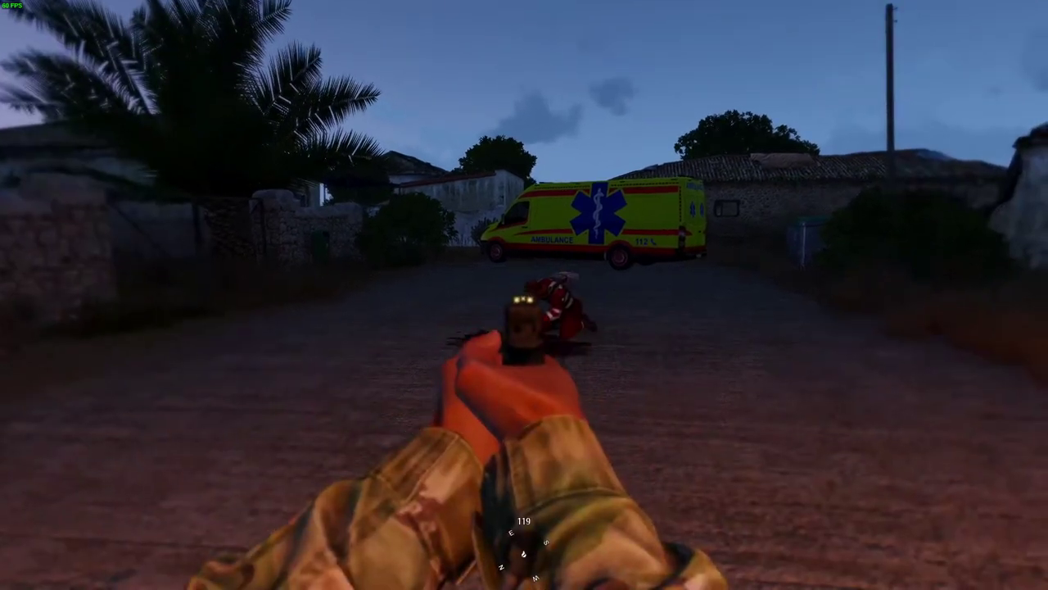
pyautogui.rightClick(524, 295)
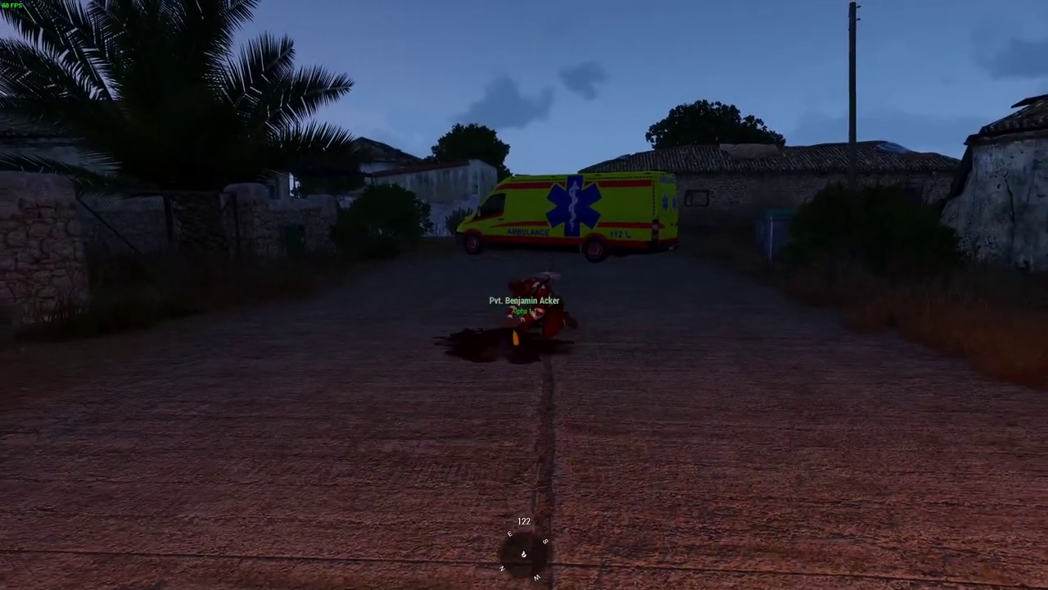
# Approach the banana on the road and read the "Place Bananna in Ambulance" task description on the in-game map
pyautogui.press('w')
pyautogui.press('w')
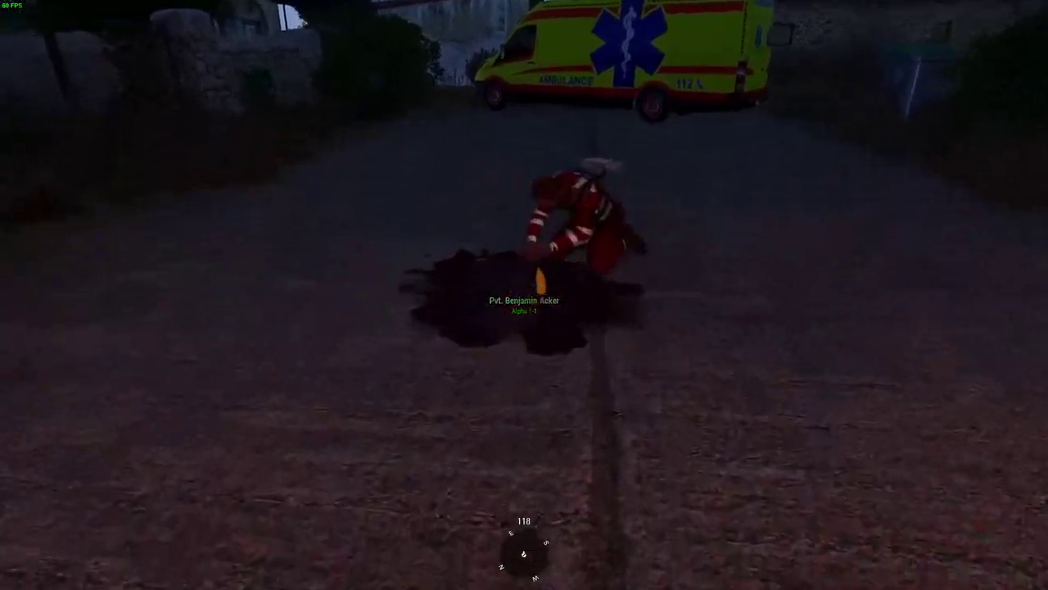
pyautogui.press('m')
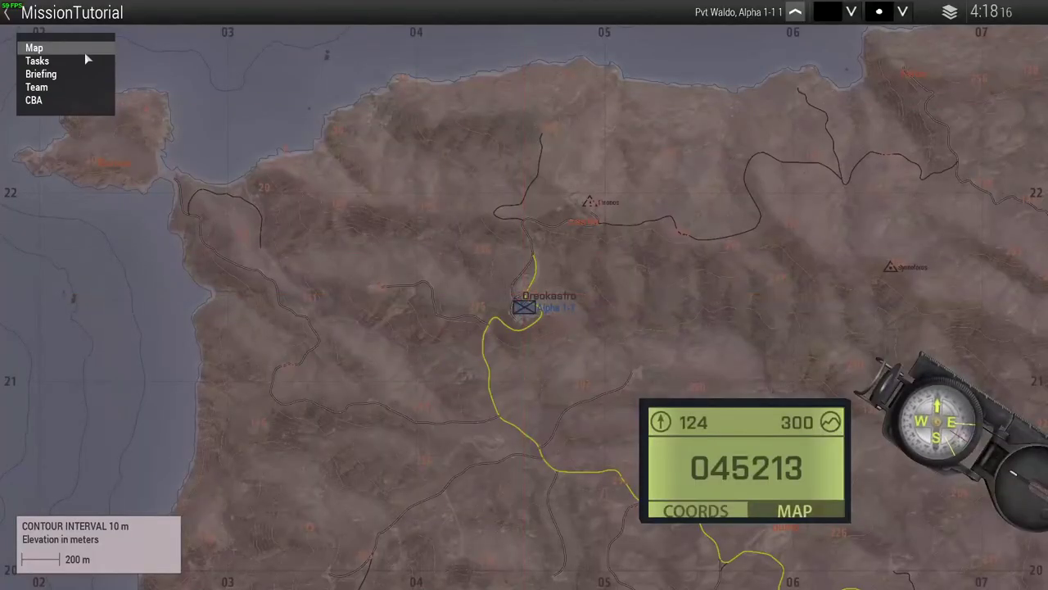
pyautogui.click(82, 57)
pyautogui.moveTo(371, 303); pyautogui.dragTo(332, 368, button='right')
pyautogui.scroll(3, 333, 368)
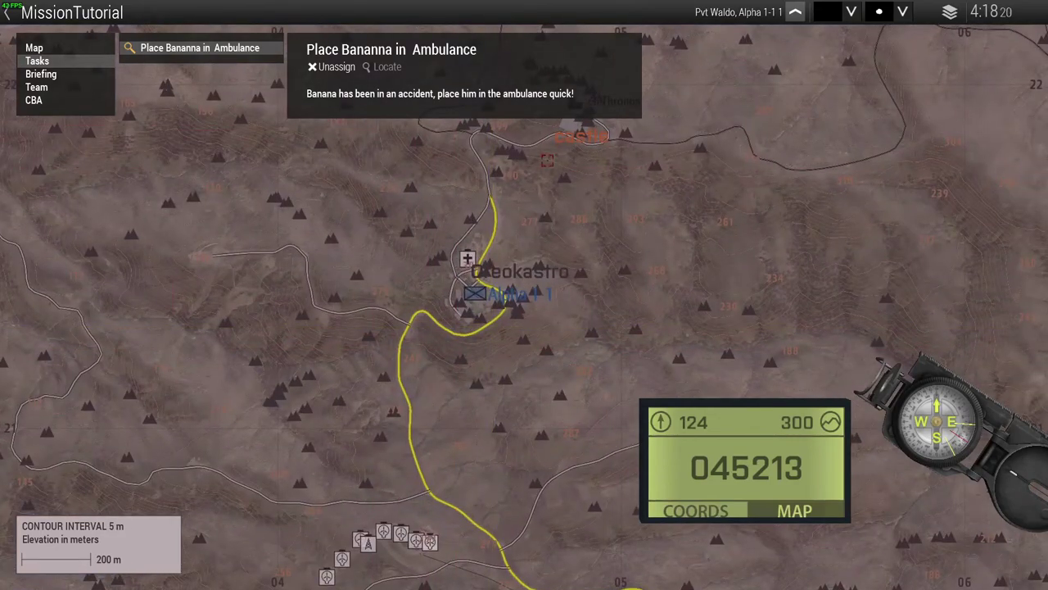
pyautogui.press('m')
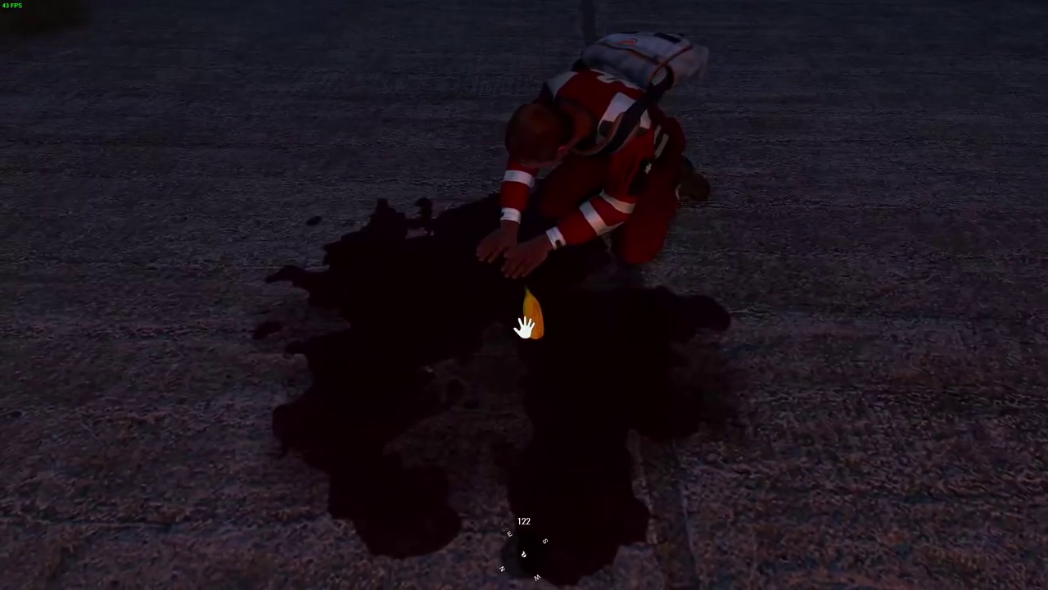
# Pick up the banana and transfer it from the player's inventory into the ambulance's inventory at the rear doors
pyautogui.middleClick(524, 328)
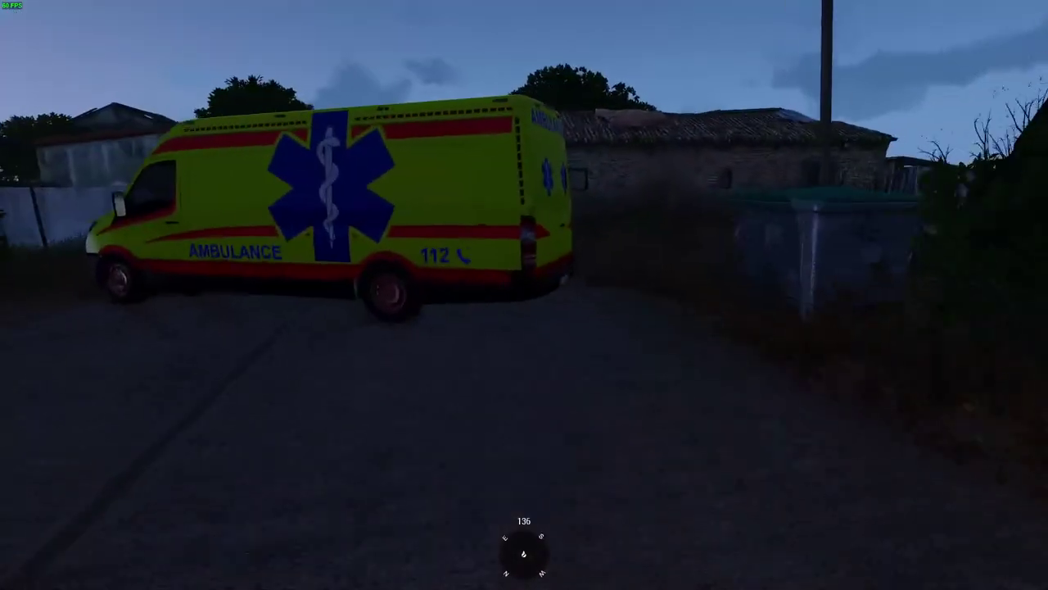
pyautogui.scroll(-2, 524, 328)
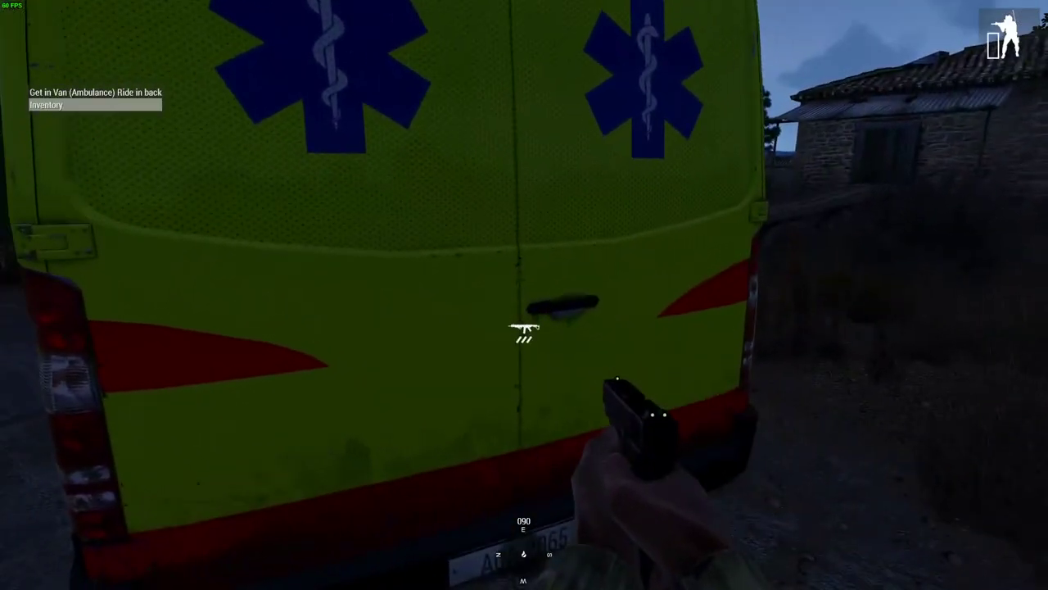
pyautogui.middleClick(524, 328)
pyautogui.press('i')
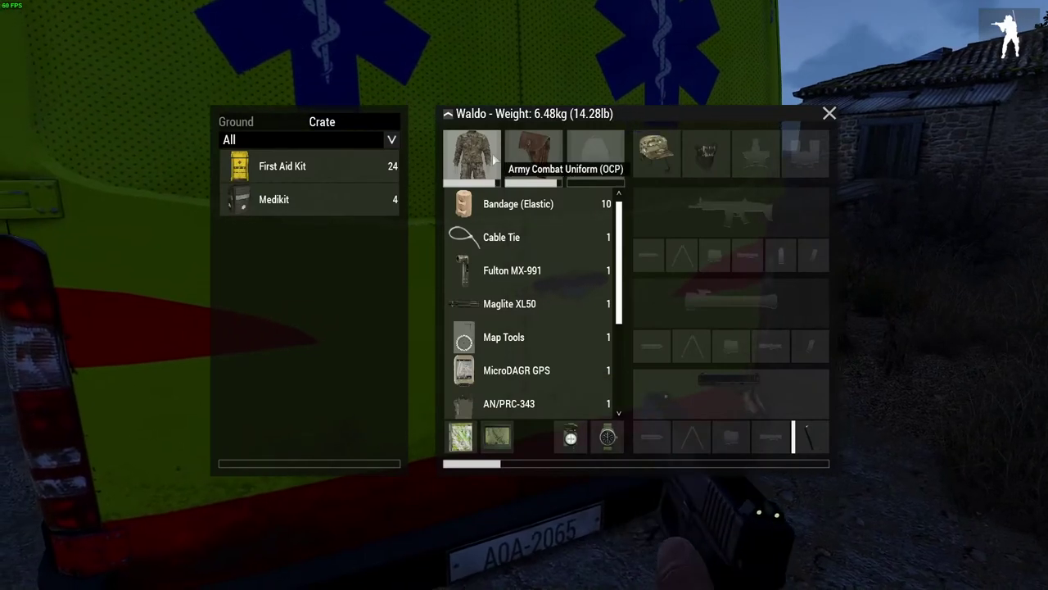
pyautogui.scroll(-4, 491, 328)
pyautogui.moveTo(475, 305); pyautogui.dragTo(387, 356)
pyautogui.press('i')
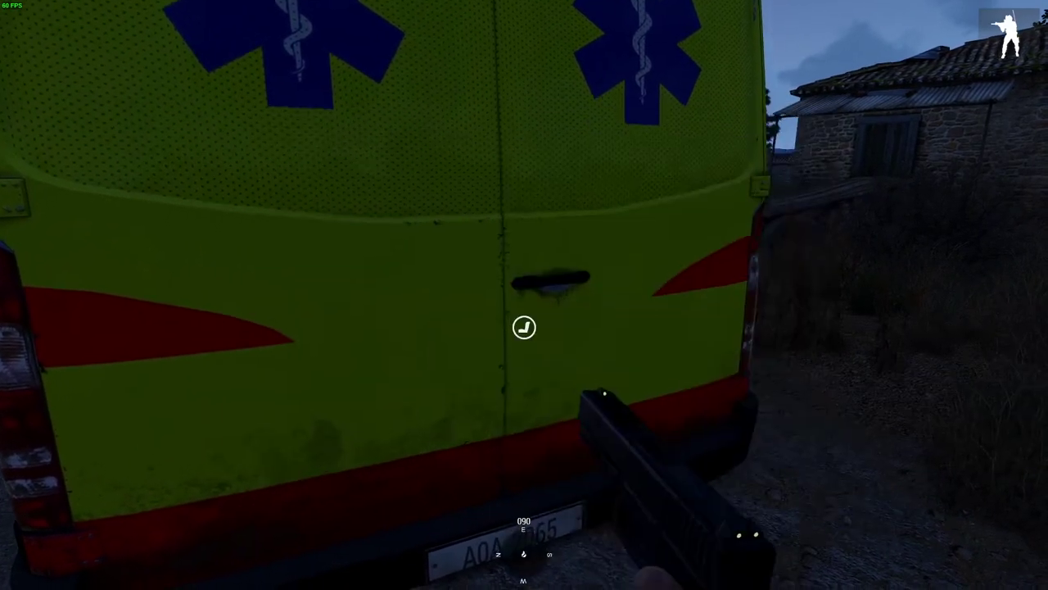
# Return to the medic on the road and take a closer look at the ambulance from there
pyautogui.press('w')
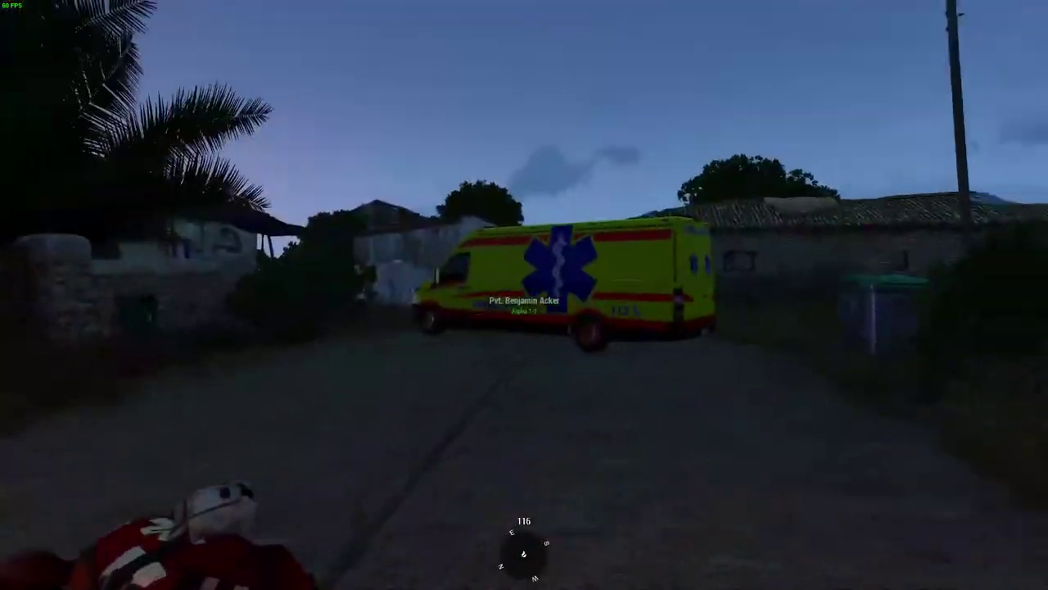
pyautogui.rightClick(524, 295)
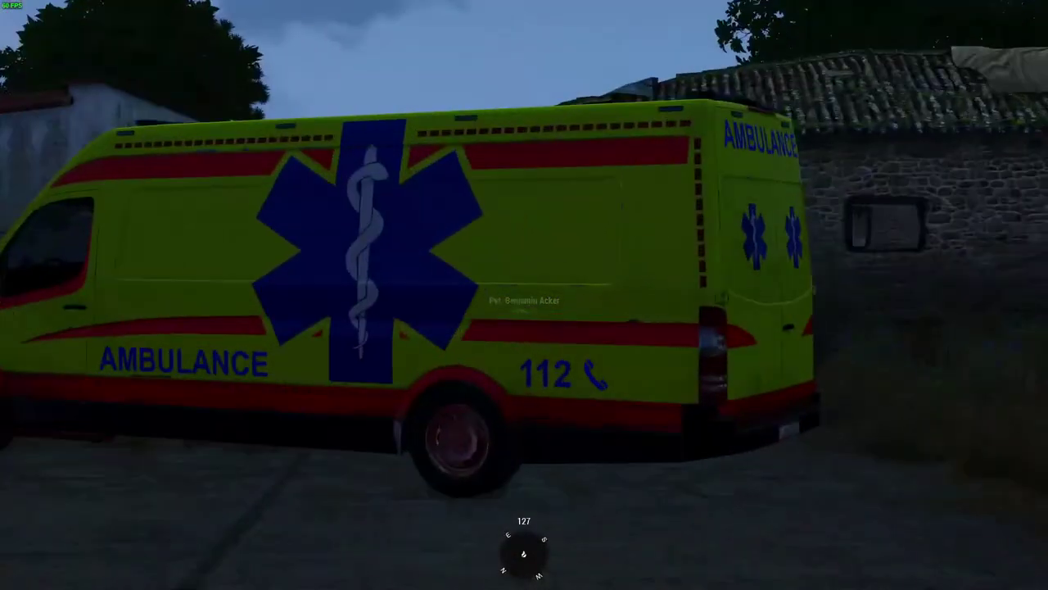